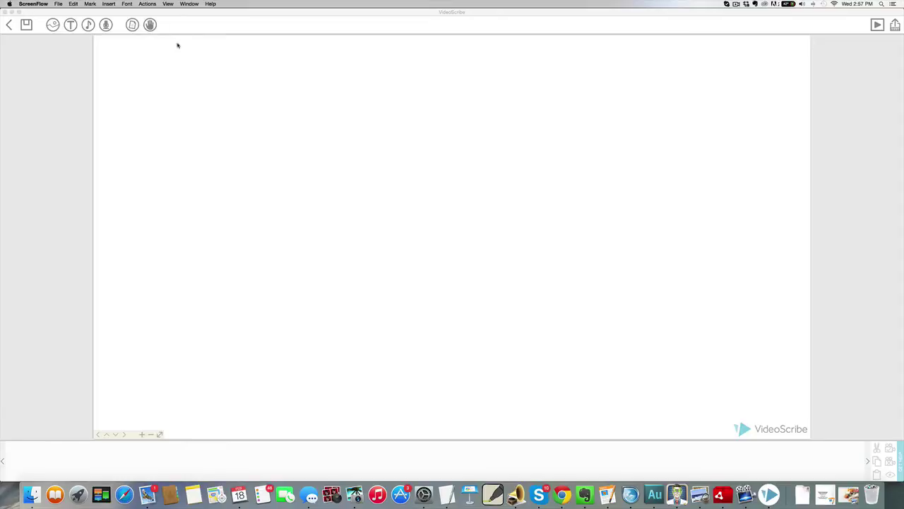
- Make the paper dark grey 474747 with a soft vignette
click(132, 24)
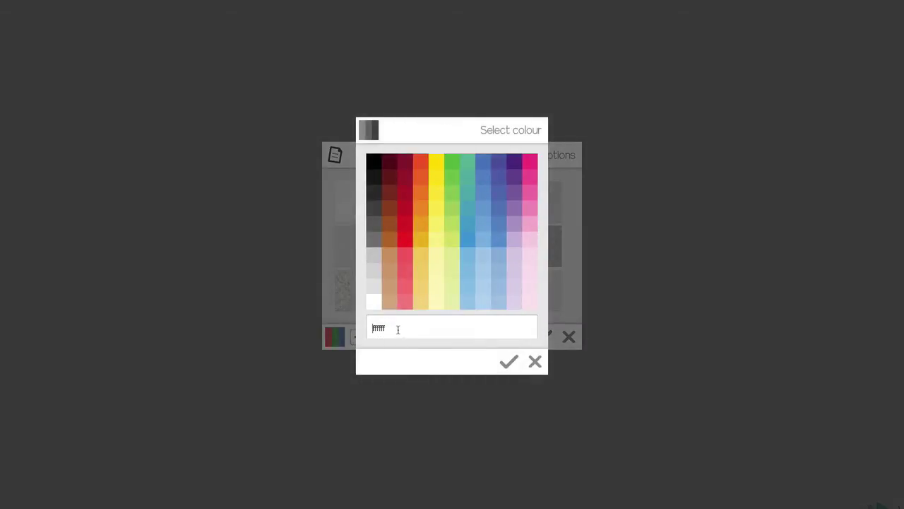
drag(398, 330, 372, 331)
text(474747)
click(509, 361)
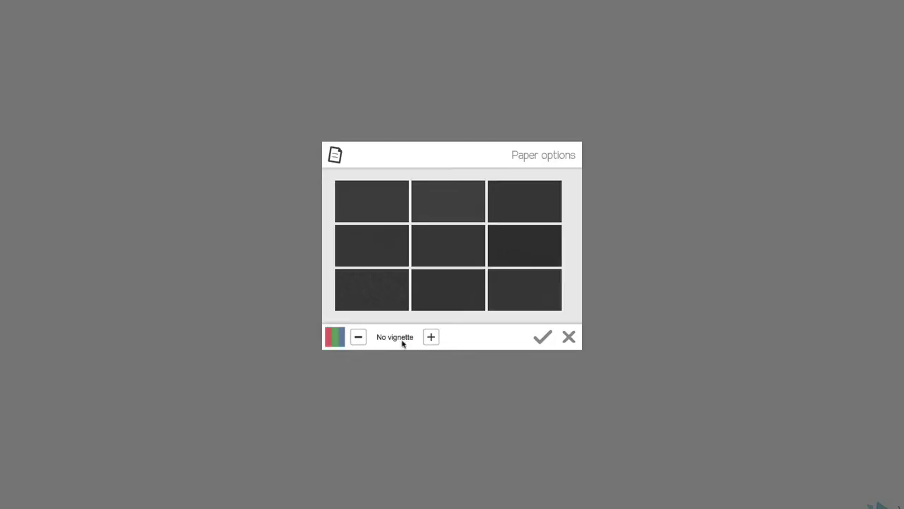
click(430, 337)
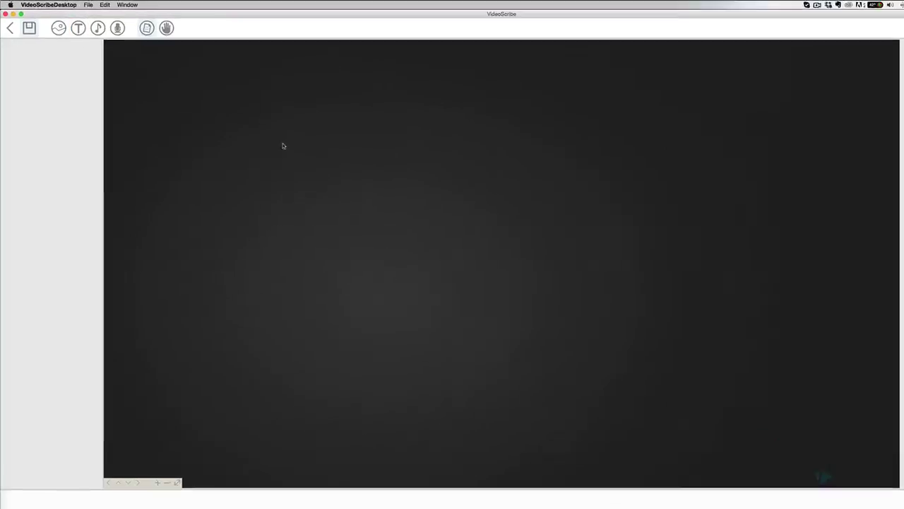
- Add the text 'Blackboard videos' in off-white e3e3e3 to the canvas
click(70, 24)
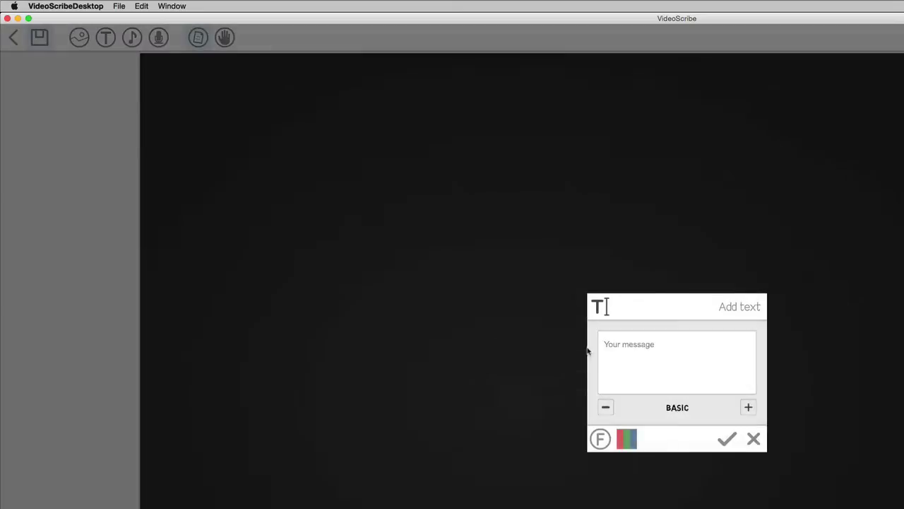
click(653, 343)
text(Blackboard videos)
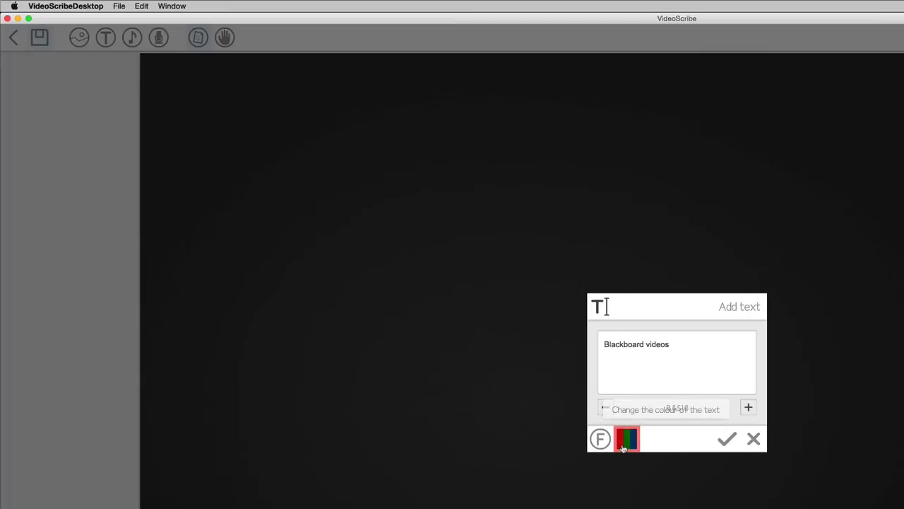
click(626, 438)
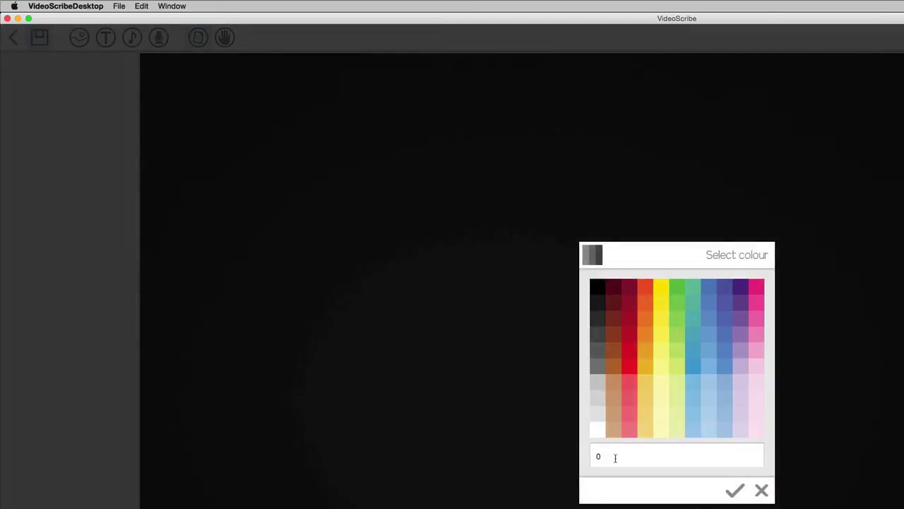
drag(591, 457, 602, 457)
text(e3e3e3)
click(735, 490)
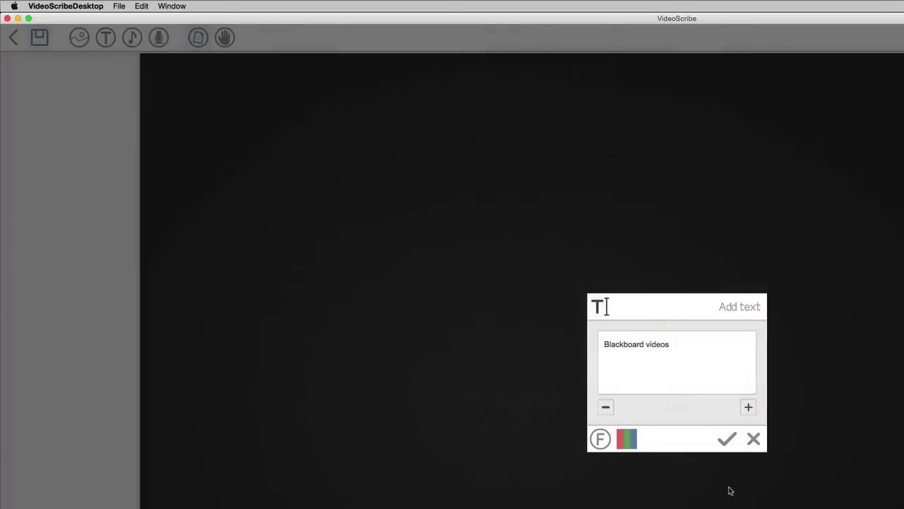
click(728, 441)
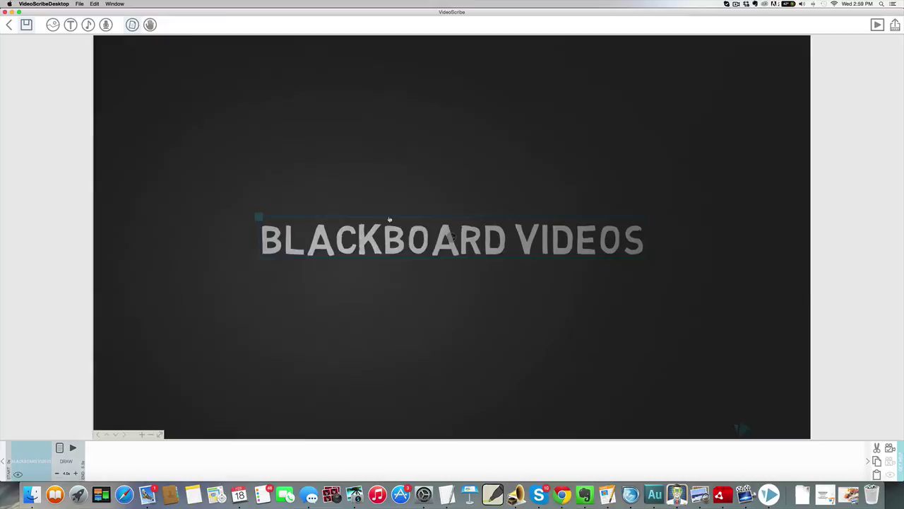
- Move the title near the top of the canvas and preview it with Zoom at end turned off
drag(452, 225, 440, 152)
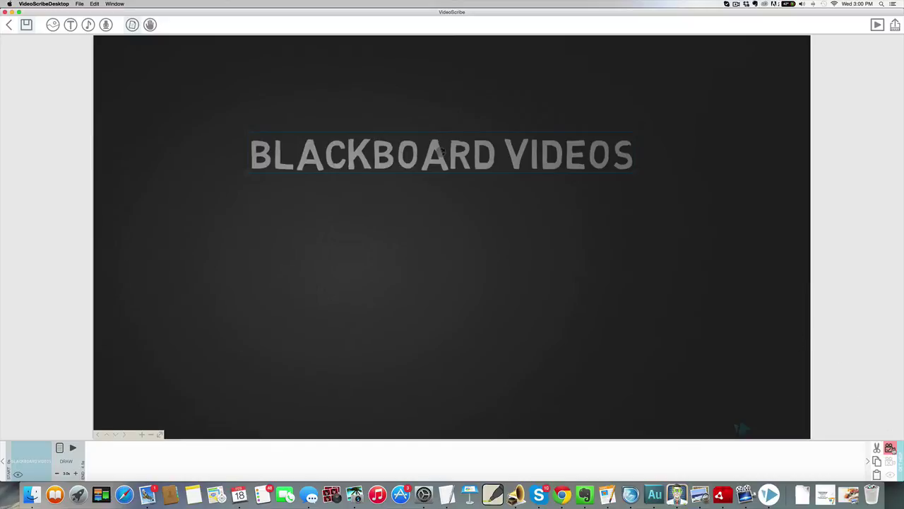
click(877, 24)
click(850, 459)
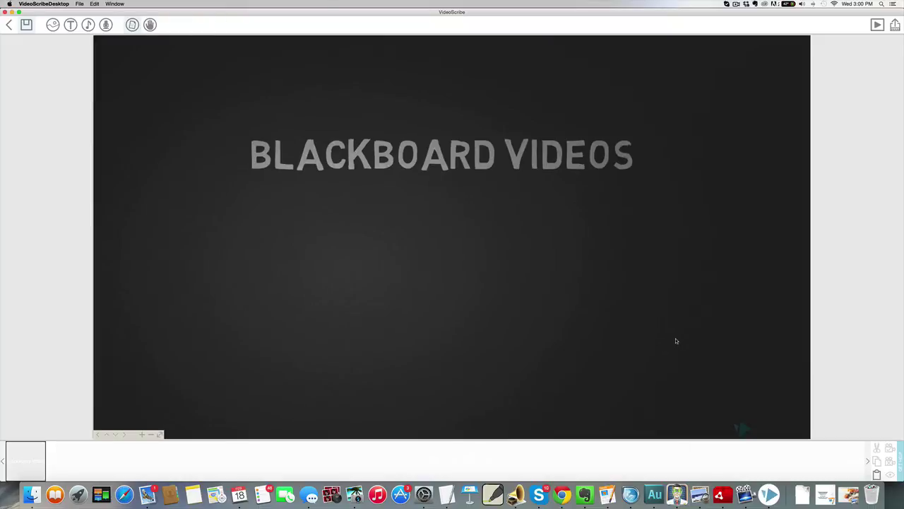
- Switch the drawing hand to a light chalk-holding hand and preview the scene
click(150, 26)
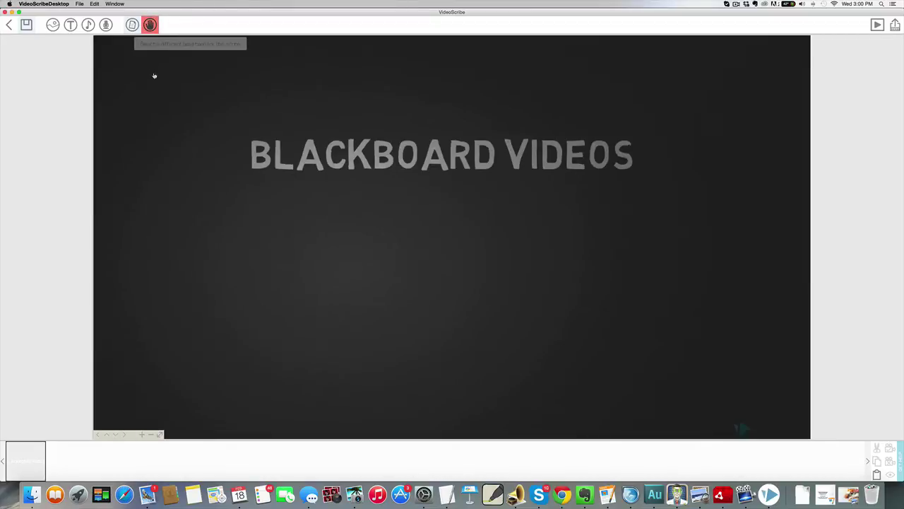
scroll(480, 218, right, 6)
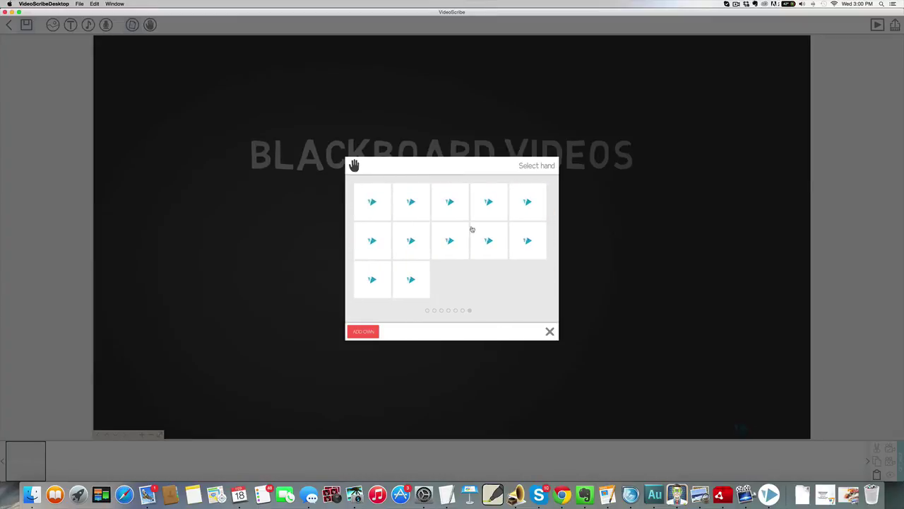
click(428, 311)
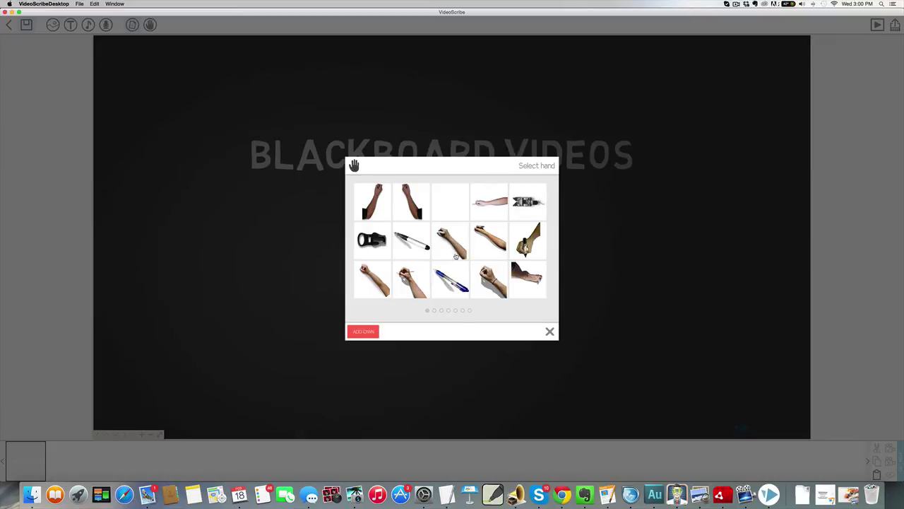
click(434, 311)
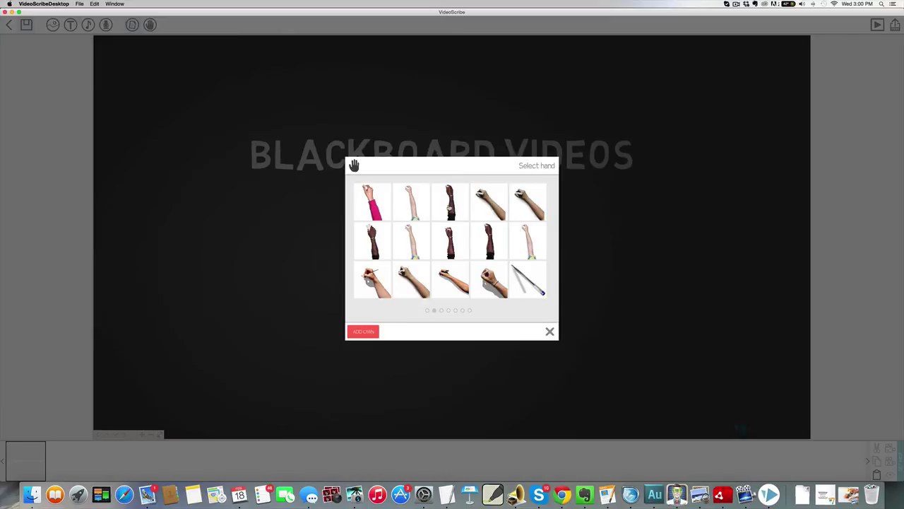
click(530, 204)
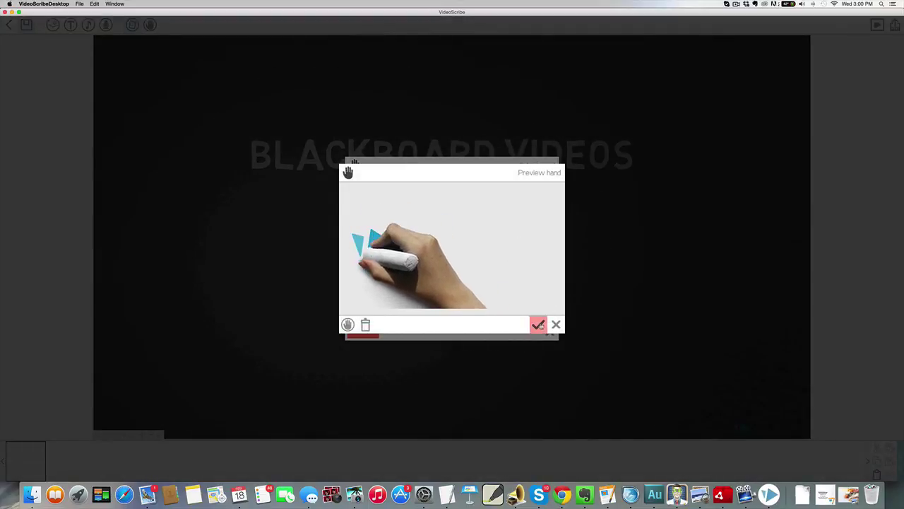
click(538, 324)
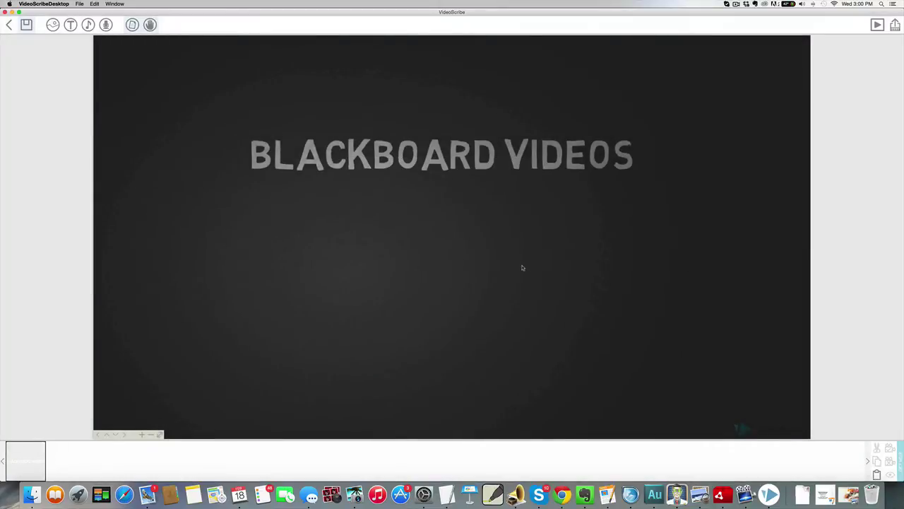
click(875, 26)
- Replace it with the dark-skinned chalk hand and preview again
click(150, 25)
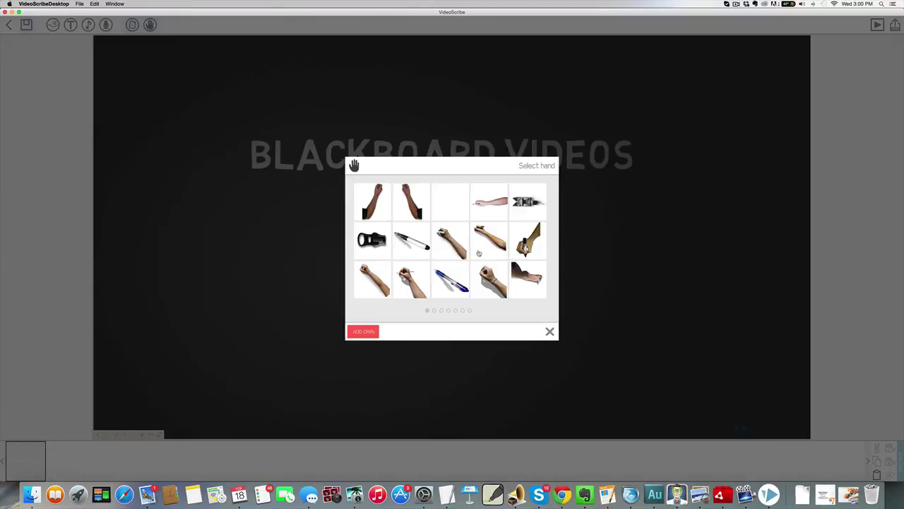
click(435, 311)
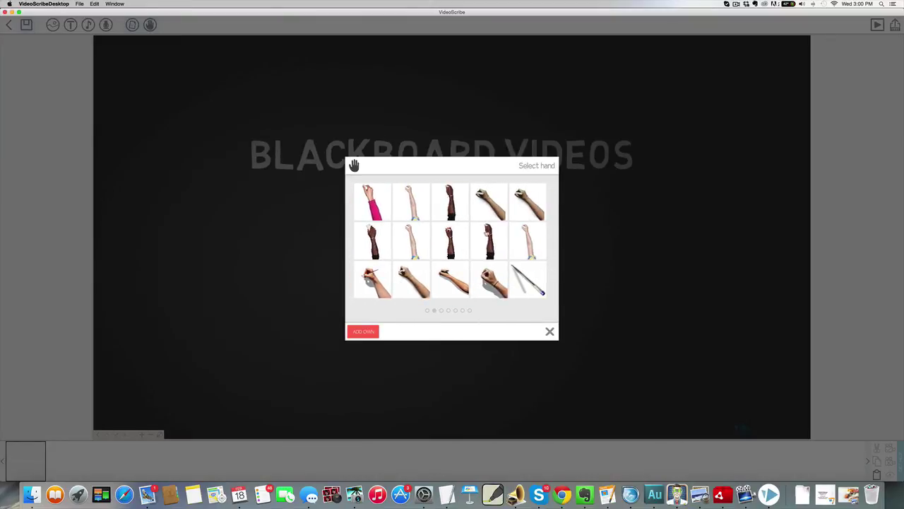
click(489, 240)
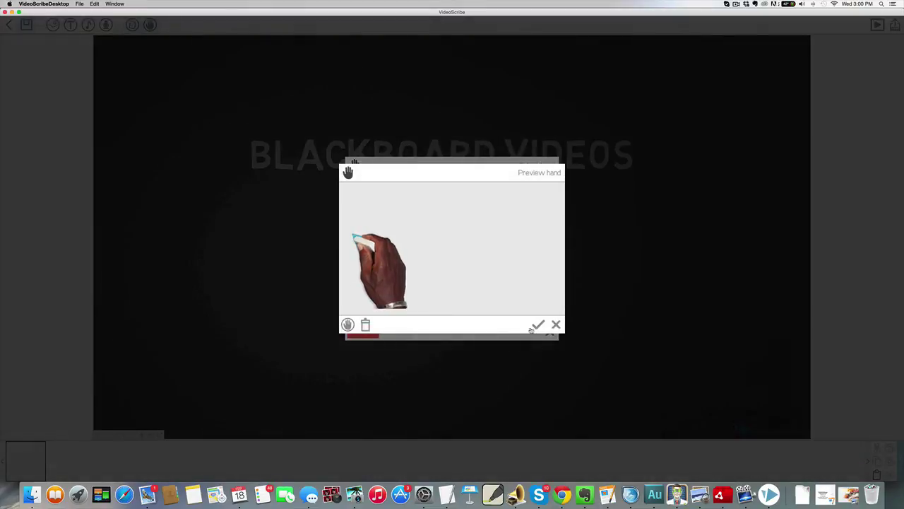
click(547, 327)
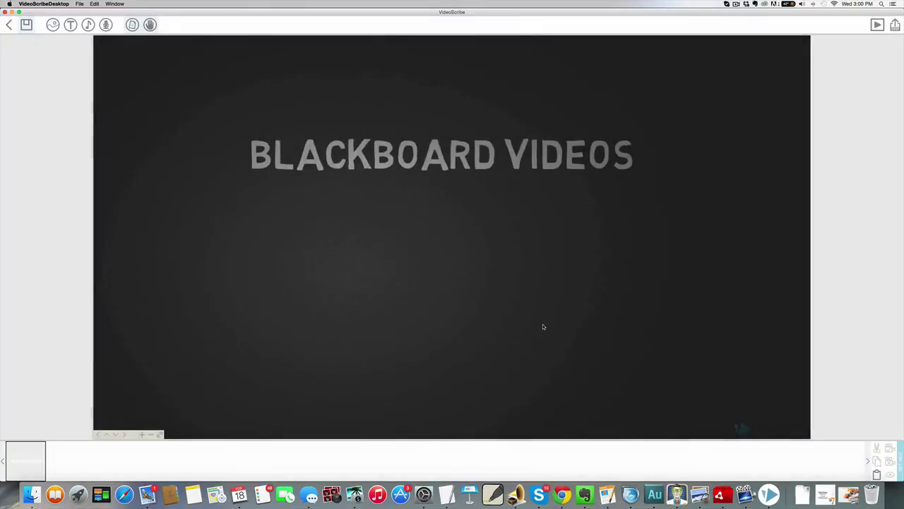
click(876, 25)
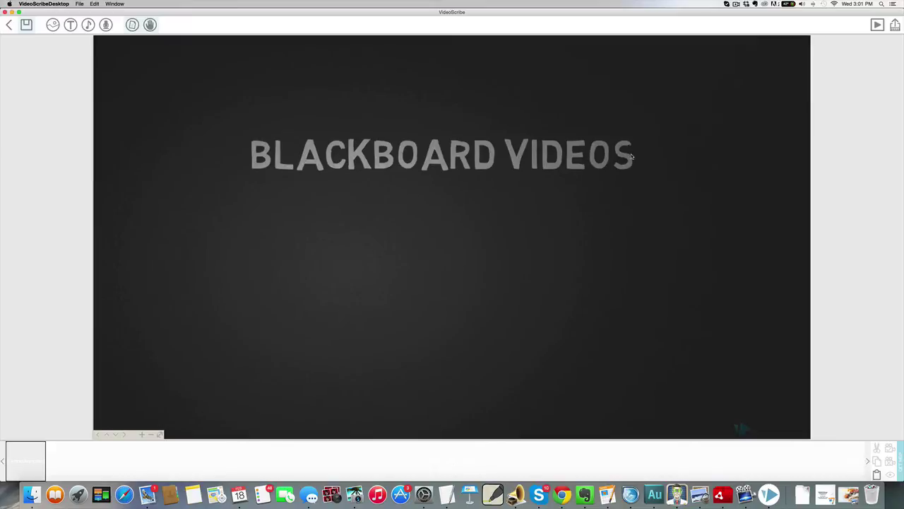
- Set the drawing hand to none and preview the title drawing itself
click(151, 26)
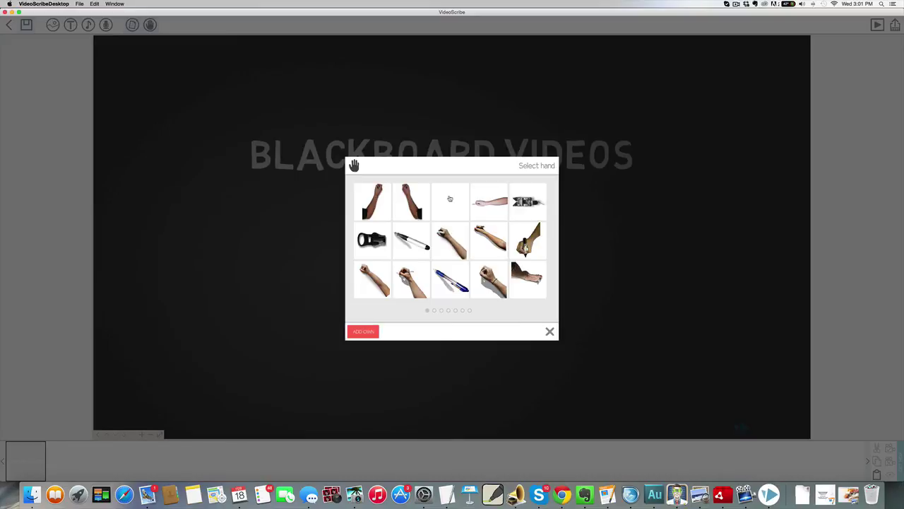
click(450, 198)
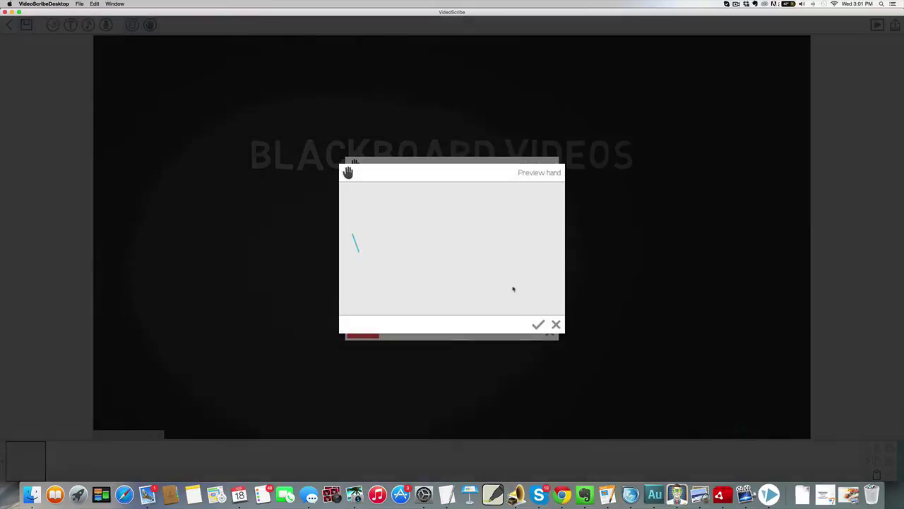
click(537, 325)
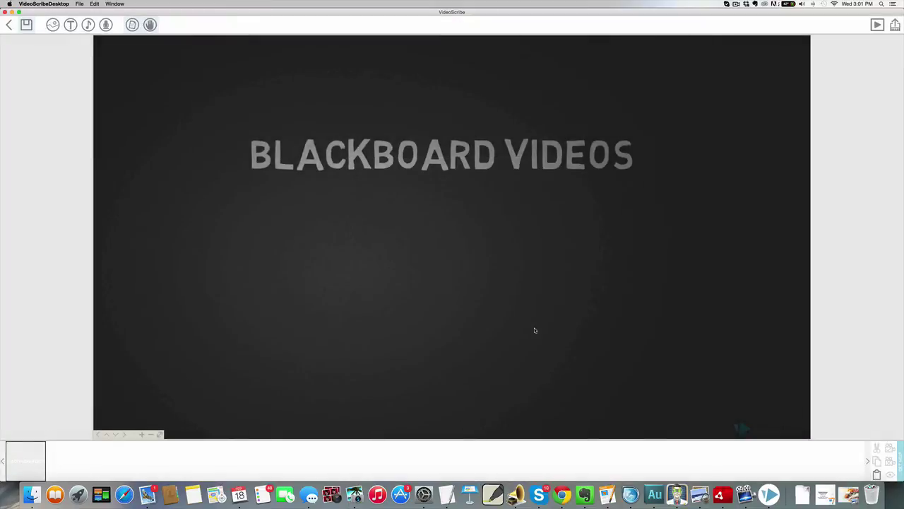
click(876, 26)
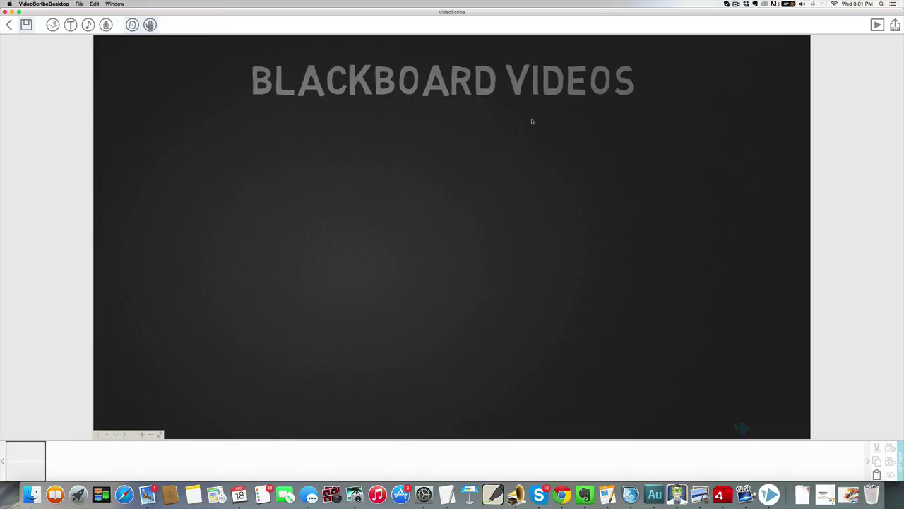
- Nudge the BLACKBOARD VIDEOS title slightly down and to the right
drag(489, 92, 493, 105)
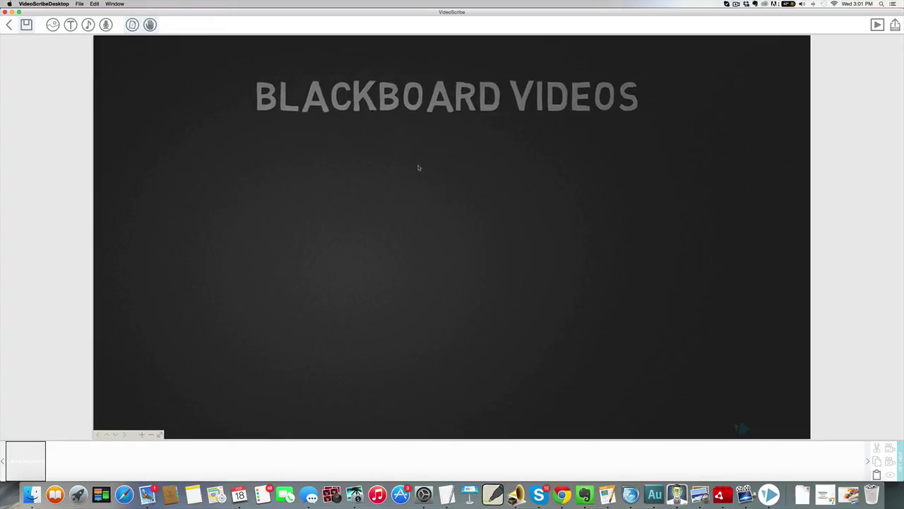